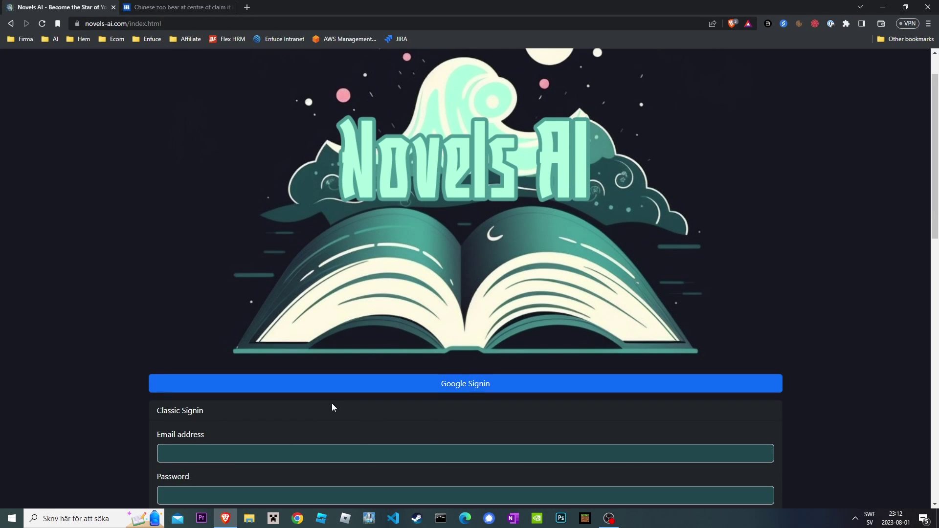
Look over the sign-in page and open the new-account registration form
scroll(333, 402, "down", 2)
scroll(219, 313, "down", 2)
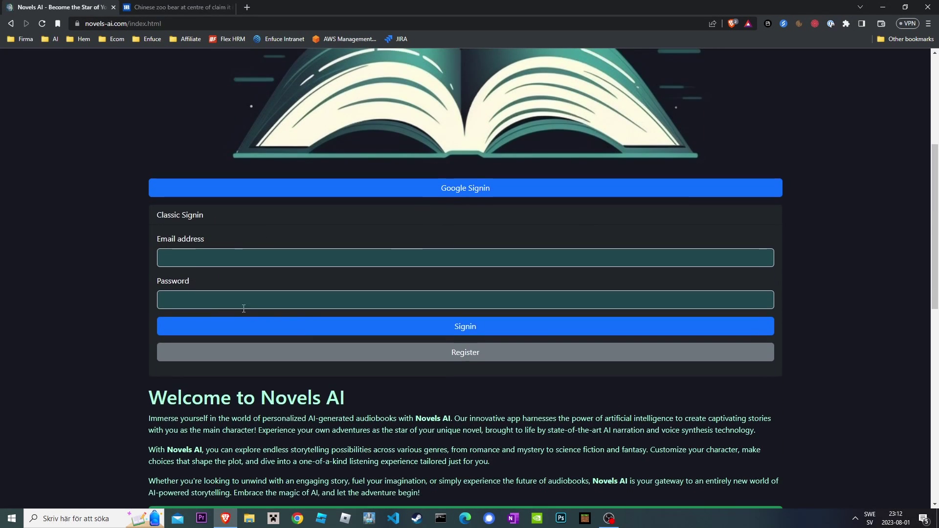
scroll(357, 357, "down", 2)
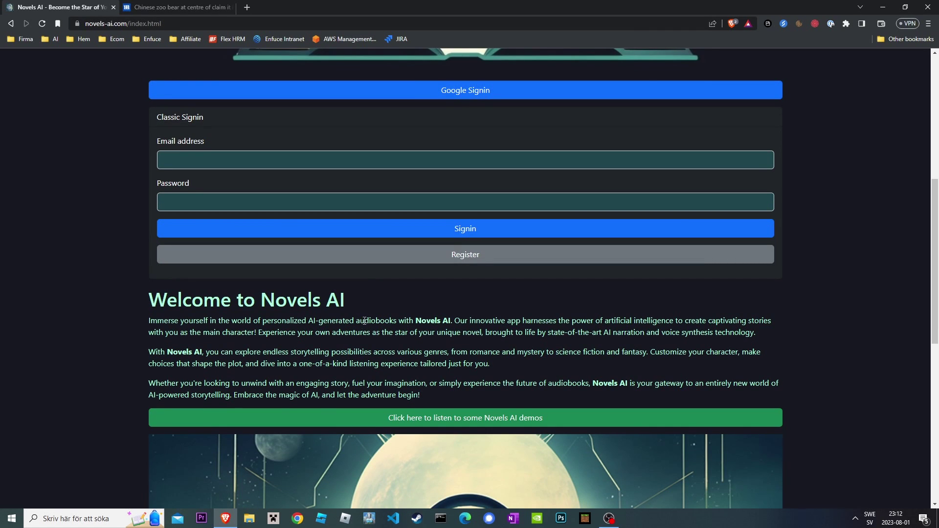
scroll(392, 357, "down", 3)
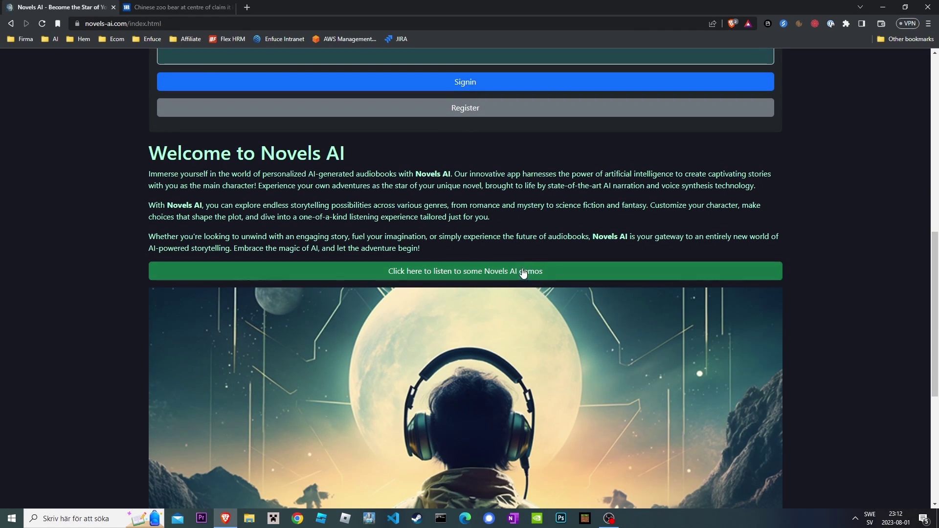
scroll(446, 284, "down", 4)
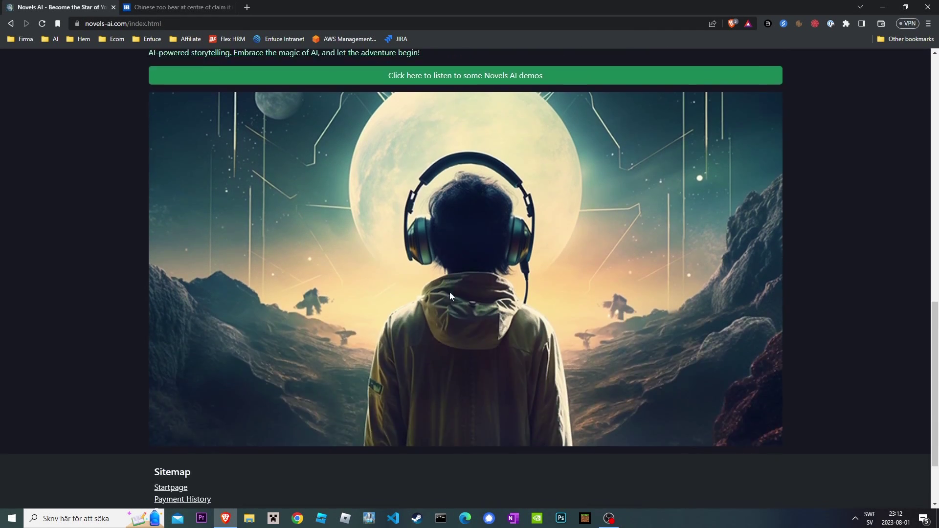
scroll(450, 292, "up", 5)
scroll(459, 332, "up", 4)
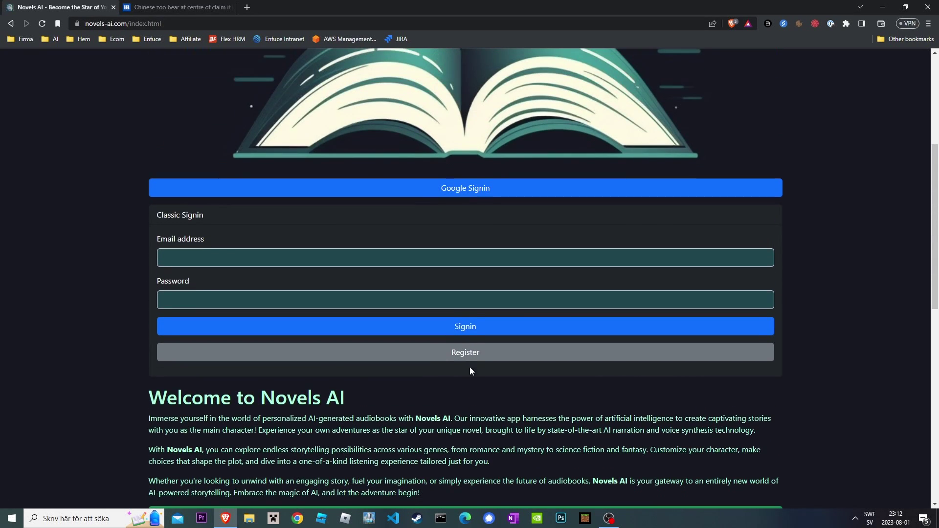
left_click(480, 359)
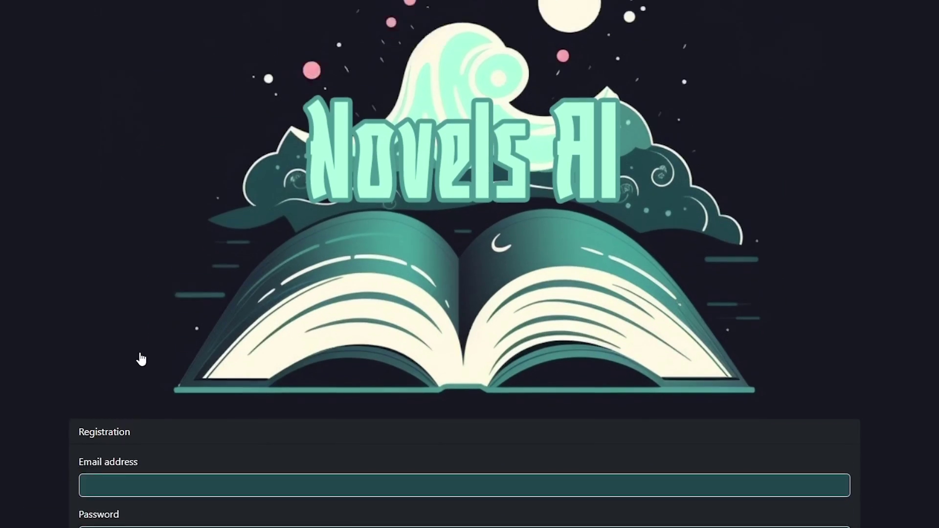
Abandon registration and sign in with a Google account instead
scroll(141, 360, "down", 3)
scroll(129, 384, "down", 1)
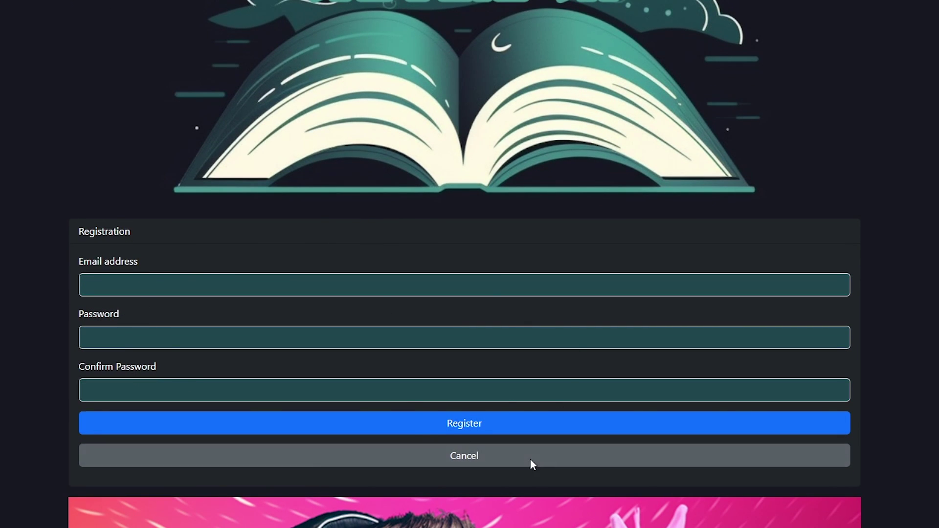
left_click(531, 463)
scroll(371, 394, "down", 4)
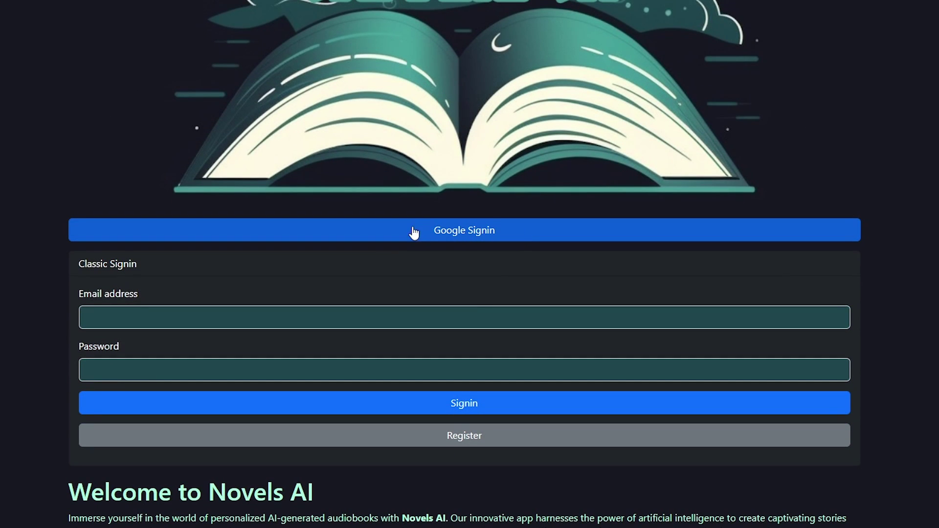
left_click(534, 235)
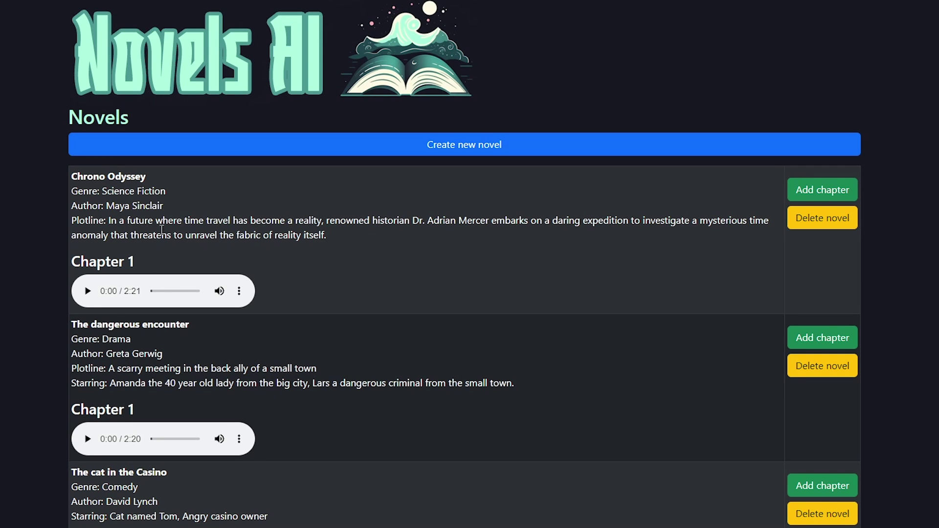
Browse the Novels list down to the footer and back to the top
scroll(313, 359, "down", 1)
scroll(312, 357, "down", 5)
scroll(367, 398, "down", 4)
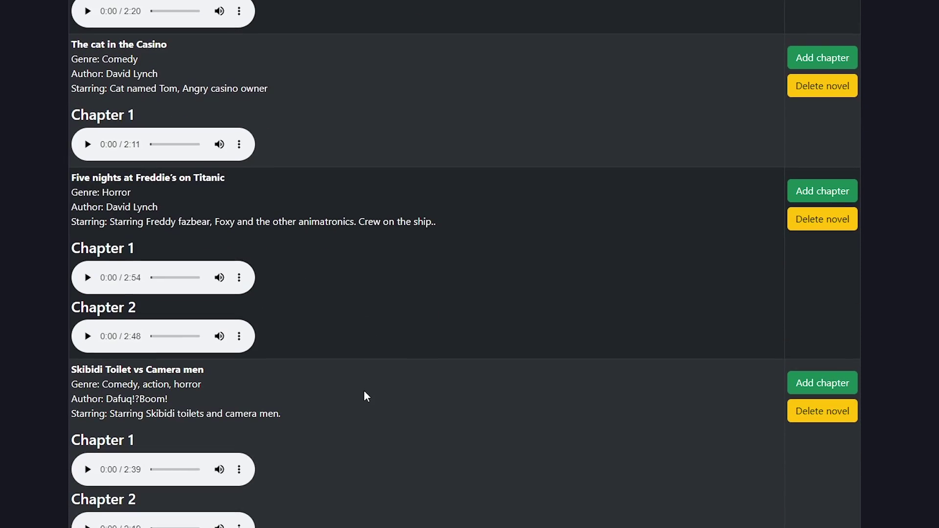
scroll(363, 389, "down", 15)
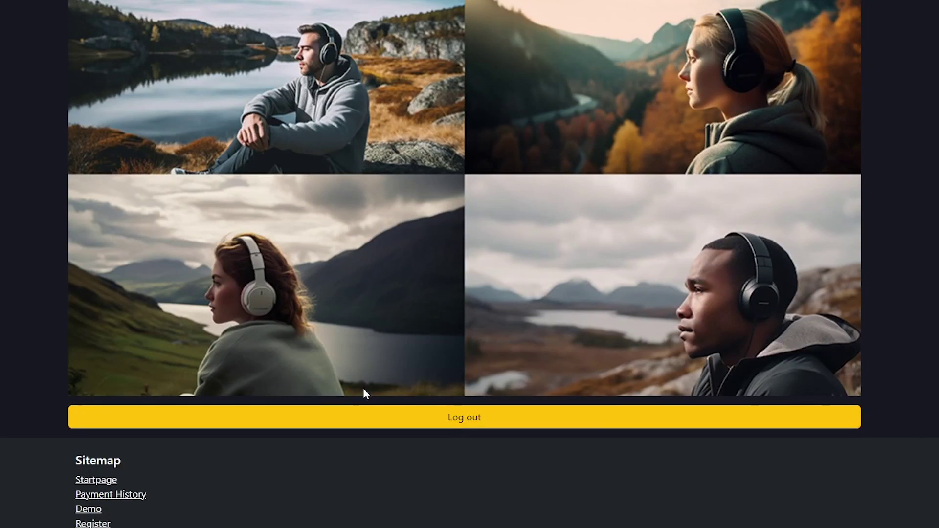
scroll(363, 388, "up", 8)
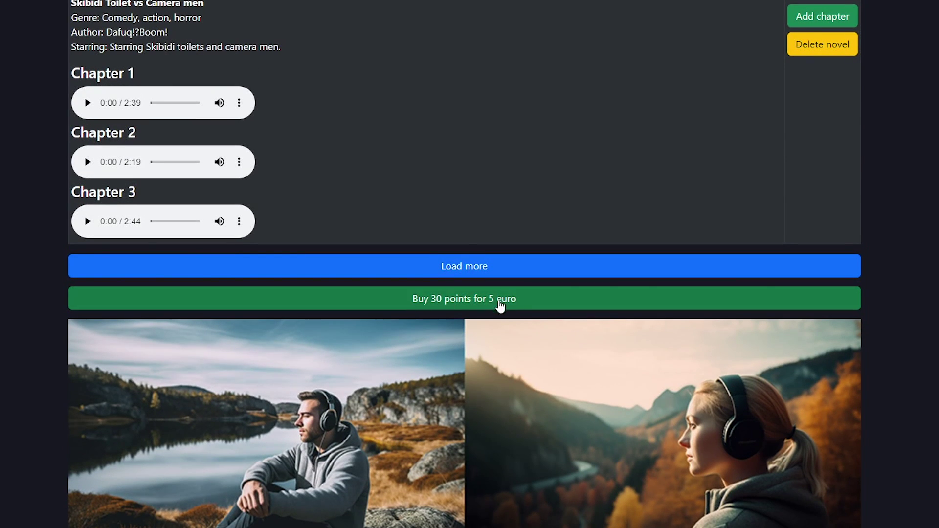
scroll(518, 345, "down", 5)
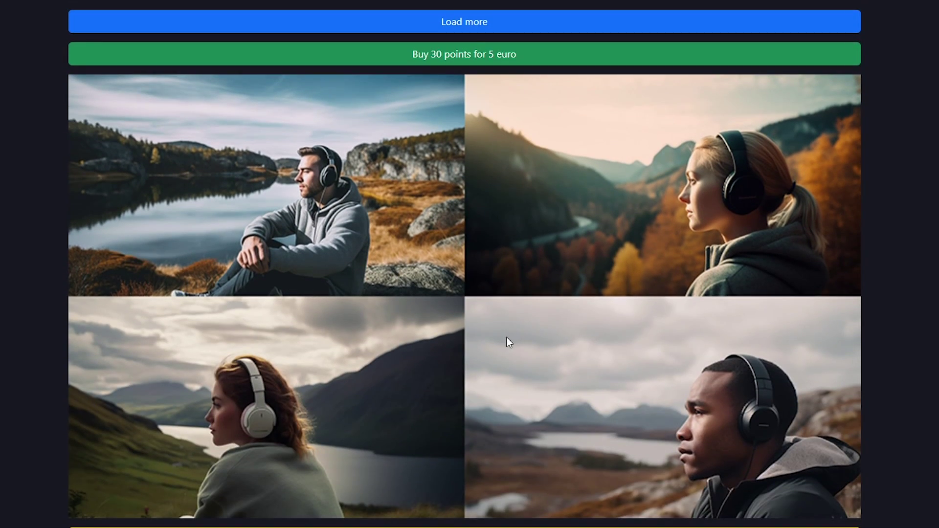
scroll(507, 341, "down", 4)
scroll(426, 363, "up", 15)
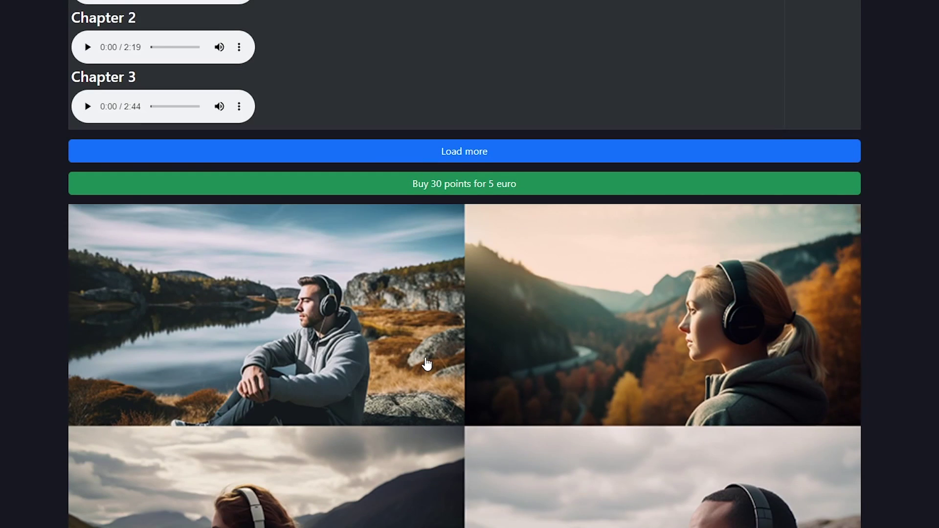
scroll(427, 364, "up", 2)
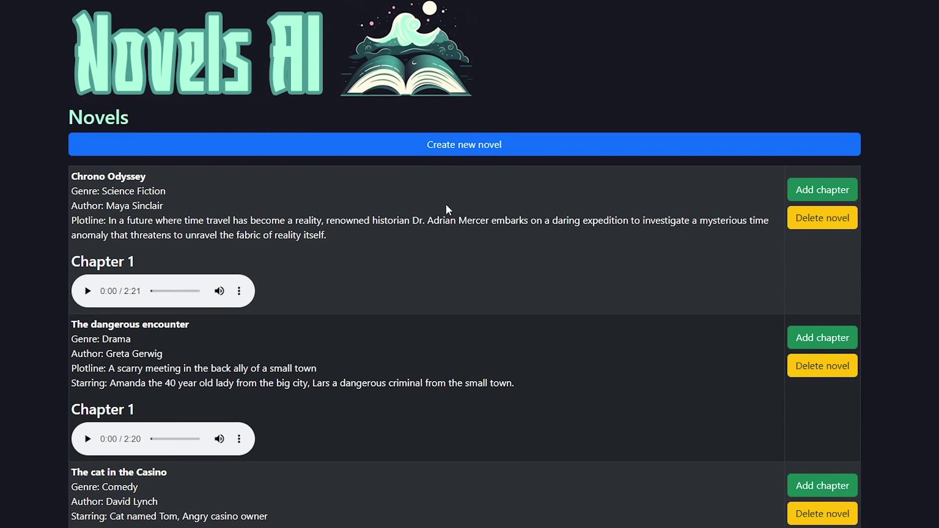
Play Chrono Odyssey's Chapter 1 audio briefly and dismiss its options menu unused
left_click(88, 291)
left_click(239, 291)
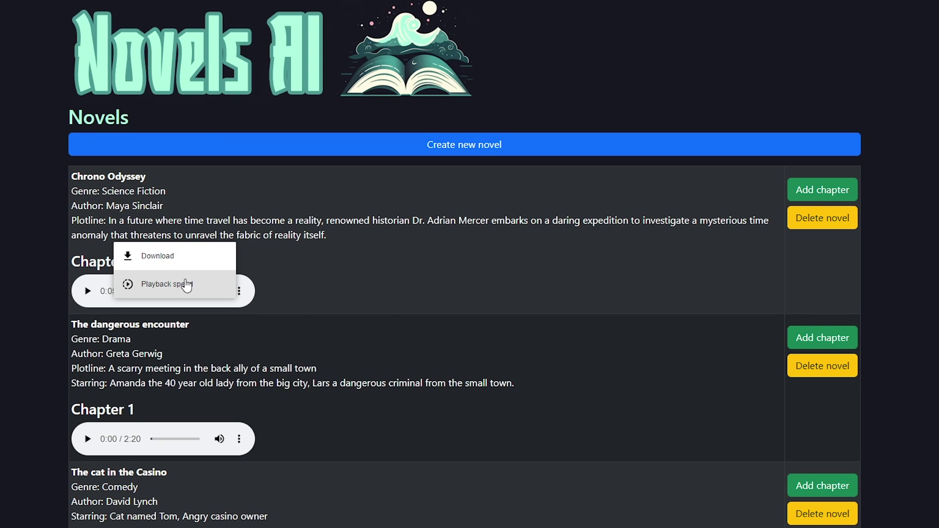
left_click(661, 291)
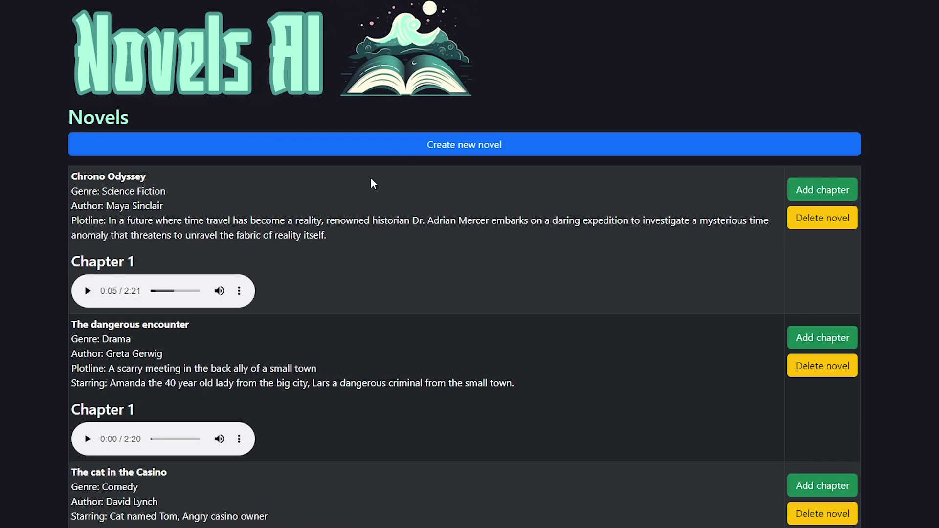
left_click(407, 150)
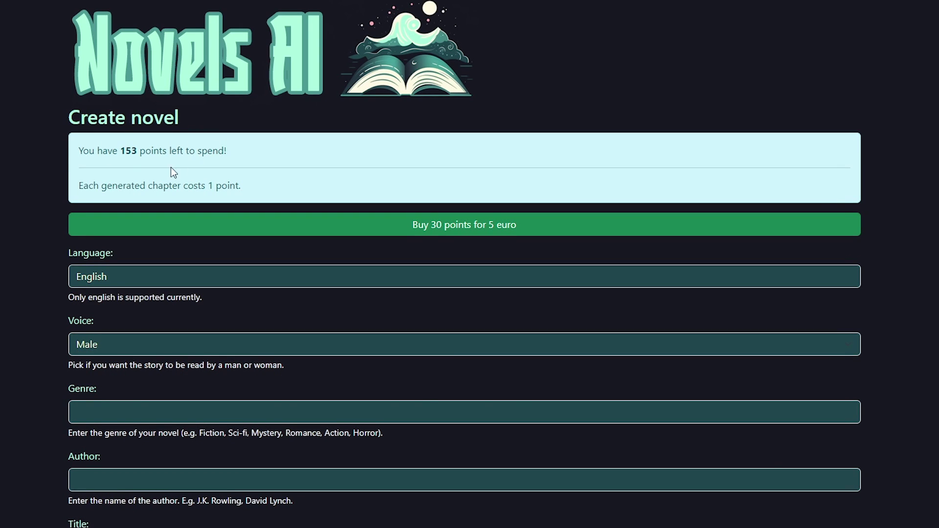
left_click_drag(109, 185, 260, 185)
left_click(266, 185)
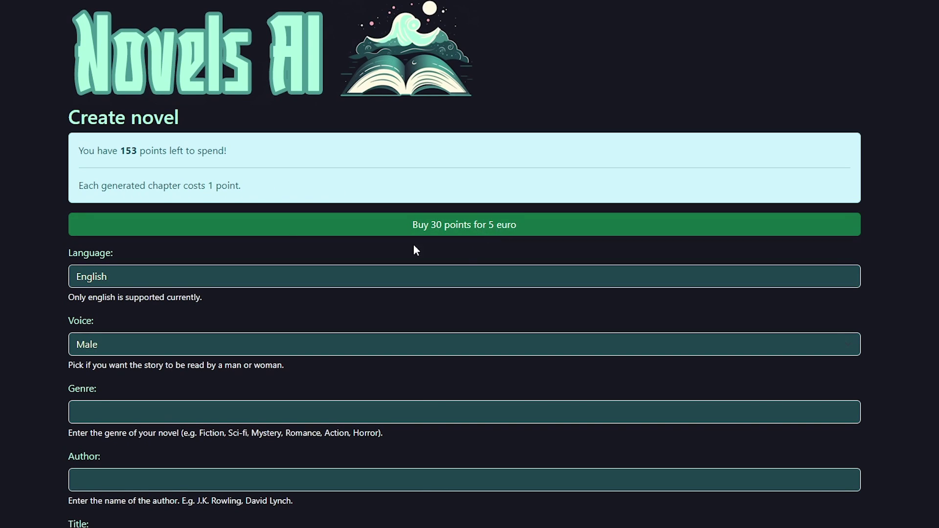
scroll(342, 225, "down", 1)
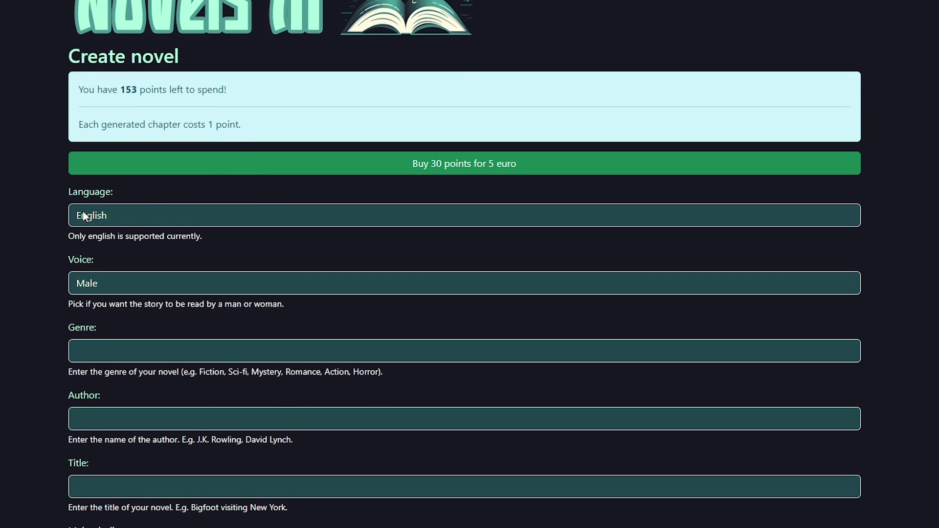
scroll(218, 239, "down", 2)
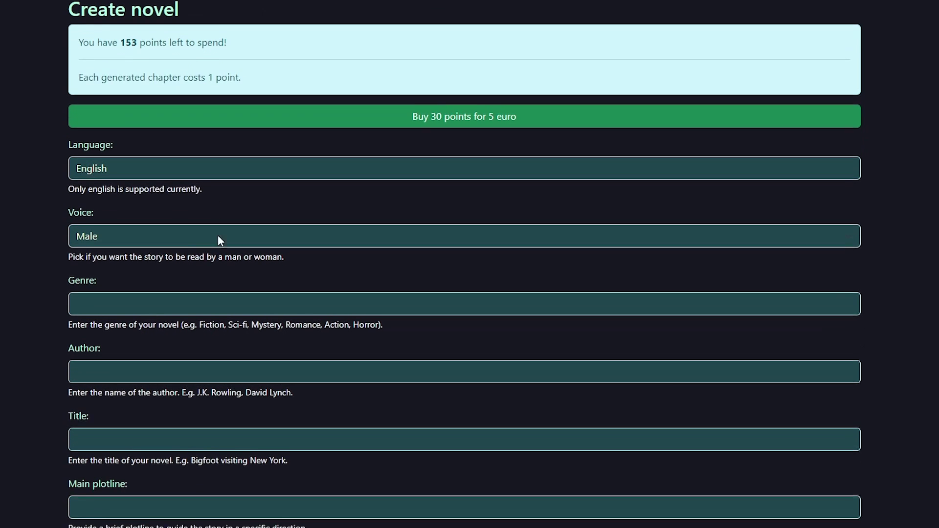
left_click(125, 161)
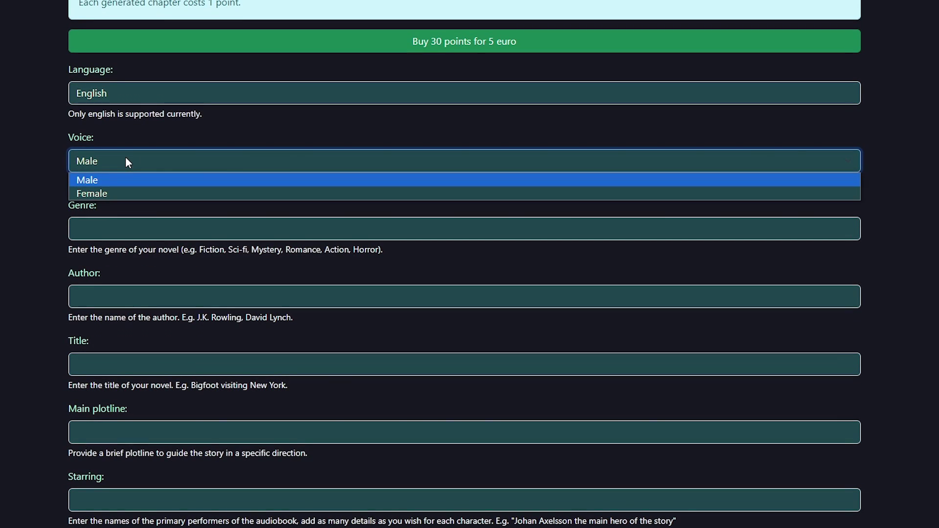
left_click(109, 163)
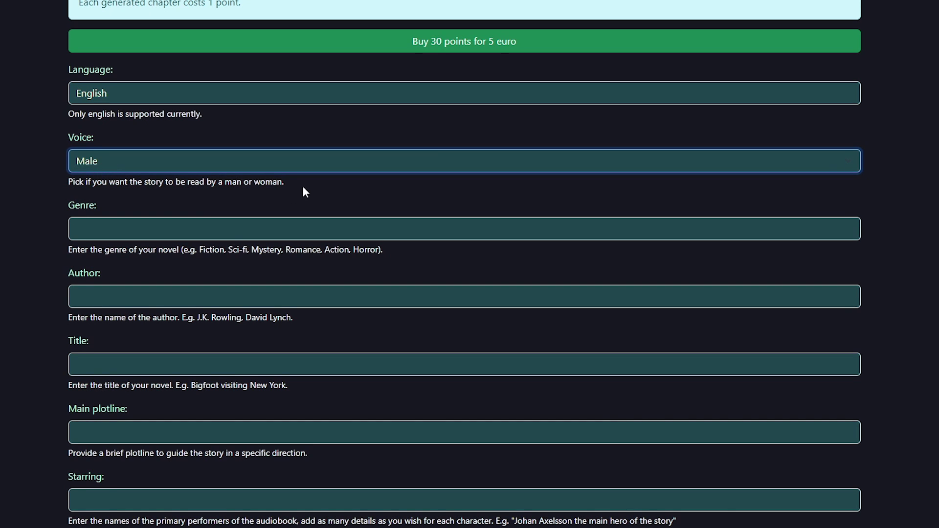
scroll(174, 197, "down", 1)
left_click(129, 171)
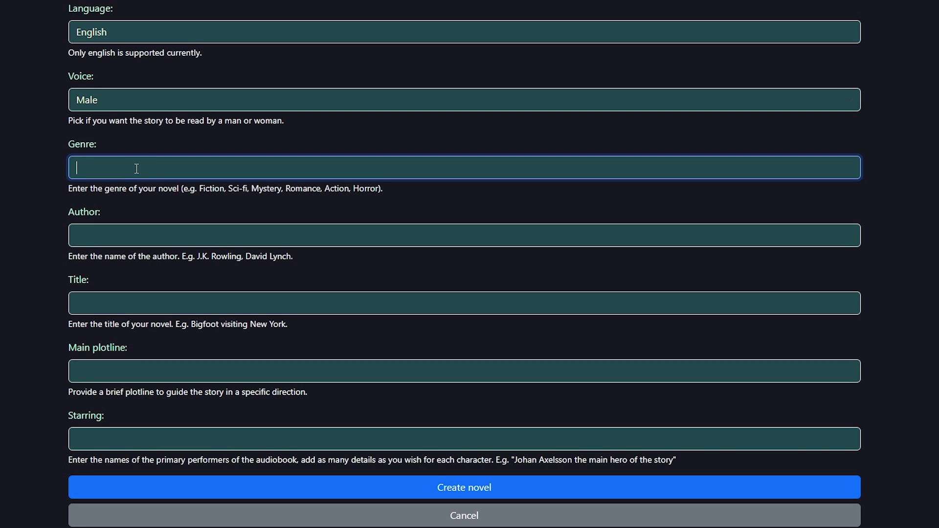
Set the genre to Mystery and enter the author's name
double_click(271, 189)
key("ctrl+c")
left_click(113, 163)
key("ctrl+v")
left_click(118, 235)
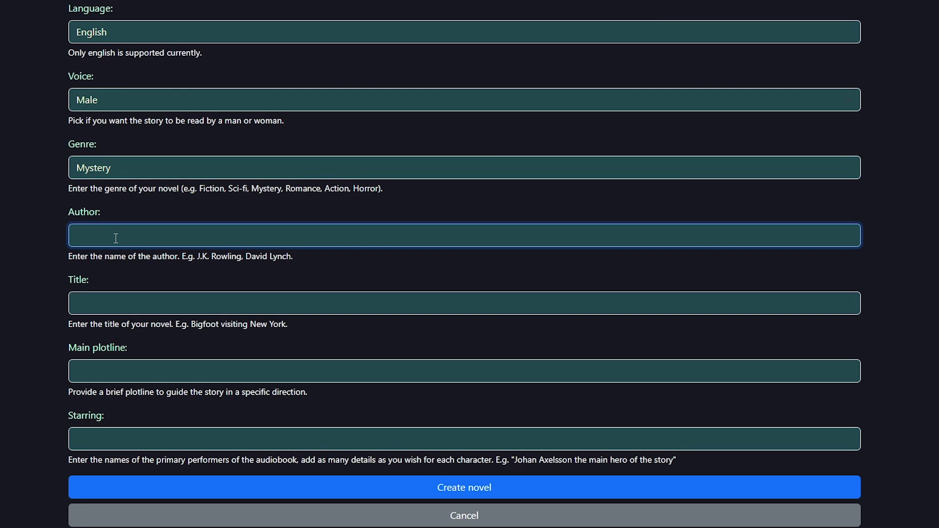
type("David Lynch")
Enter the title 'Fake bear at the Zoo' and a Chinese-zoo fake-bear plotline
left_click(113, 297)
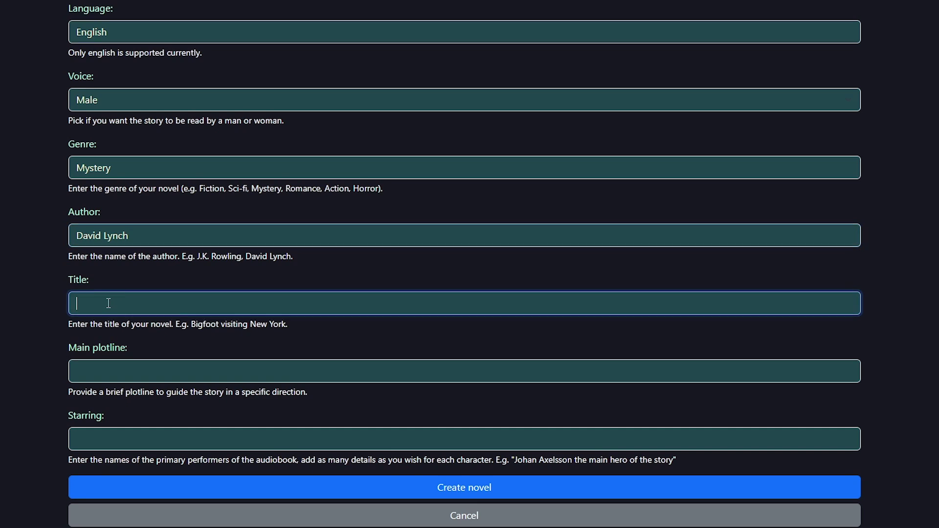
scroll(144, 254, "down", 1)
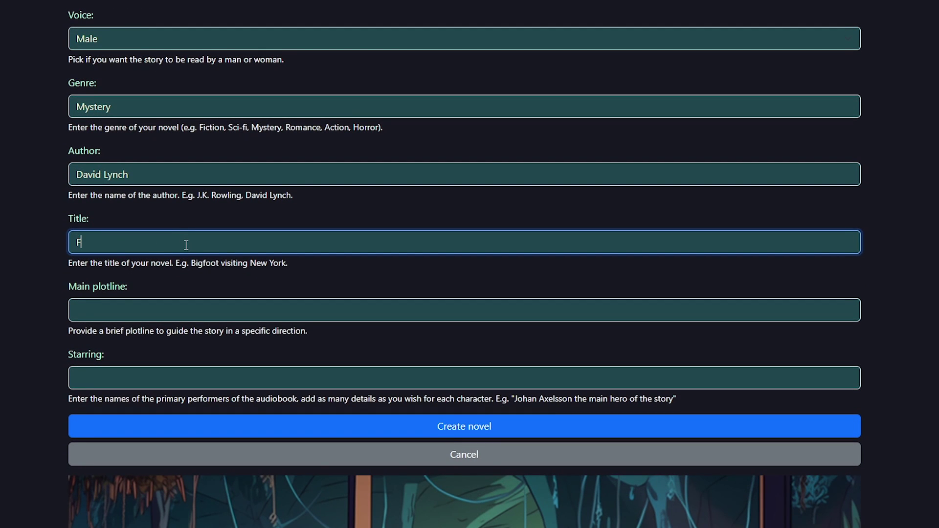
type("Fake bear at the Zoo")
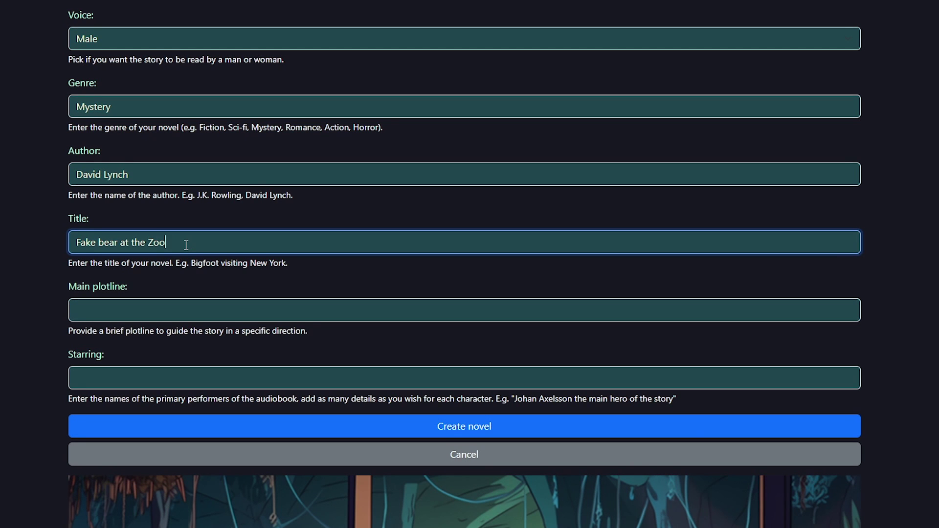
key("Tab")
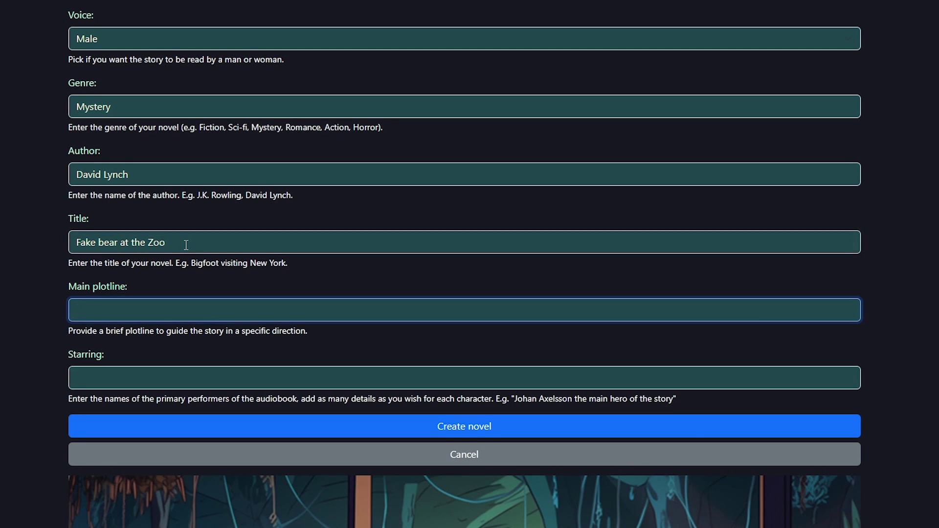
scroll(188, 235, "down", 2)
scroll(188, 231, "up", 1)
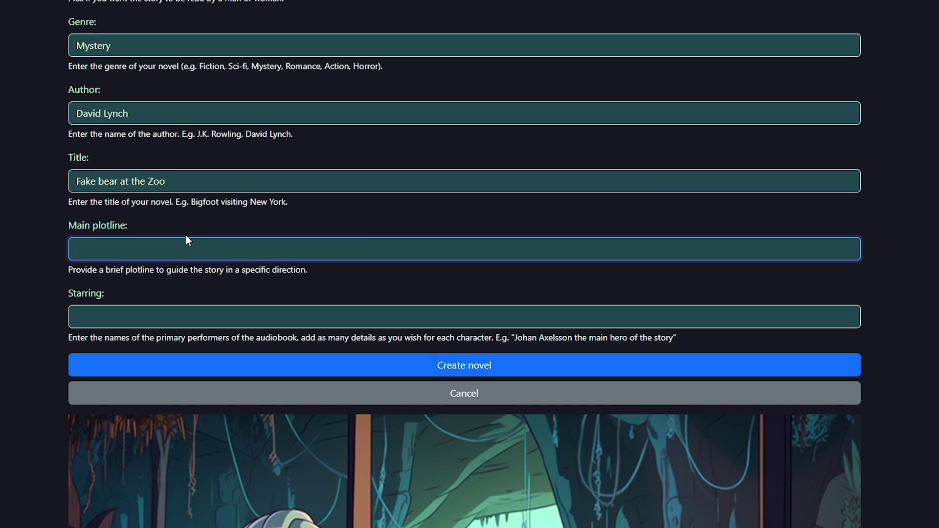
type("A chinese zoo have gotten a new bear and people suspect that it's a human in a dress")
List the starring cast: a guy, zoo visitors and an evil zoo owner
left_click(91, 316)
type("<A guy")
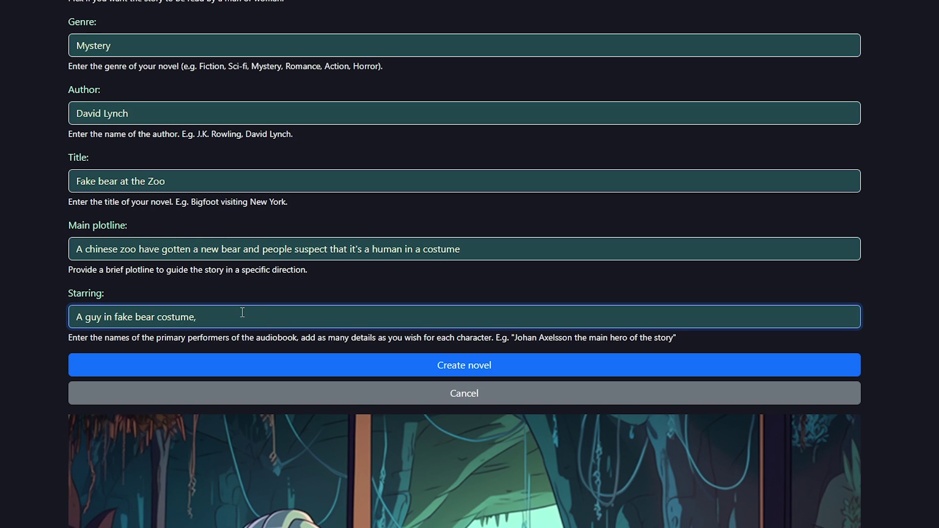
type("zoo visitors and an evil zoo owner")
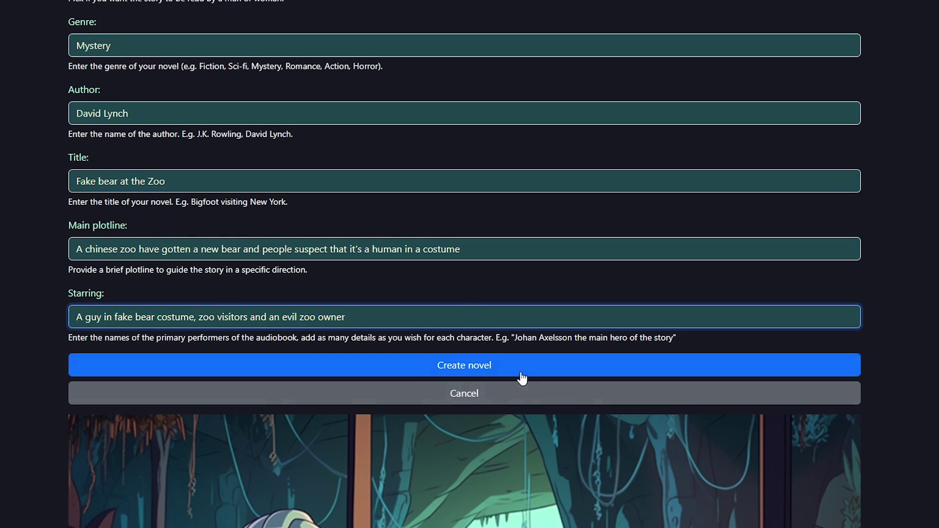
scroll(534, 362, "down", 5)
scroll(563, 352, "down", 4)
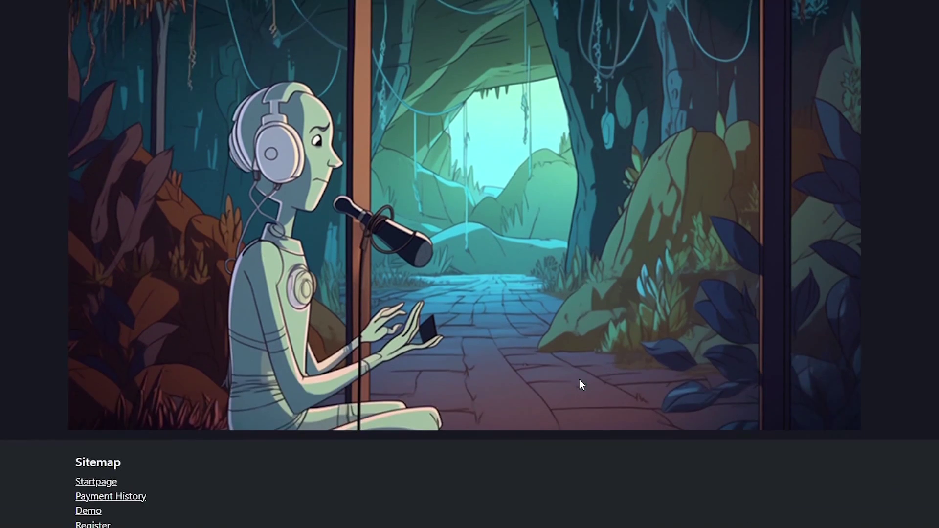
scroll(489, 391, "up", 8)
Submit the Create novel form and return to the top of the Novels list
left_click(418, 368)
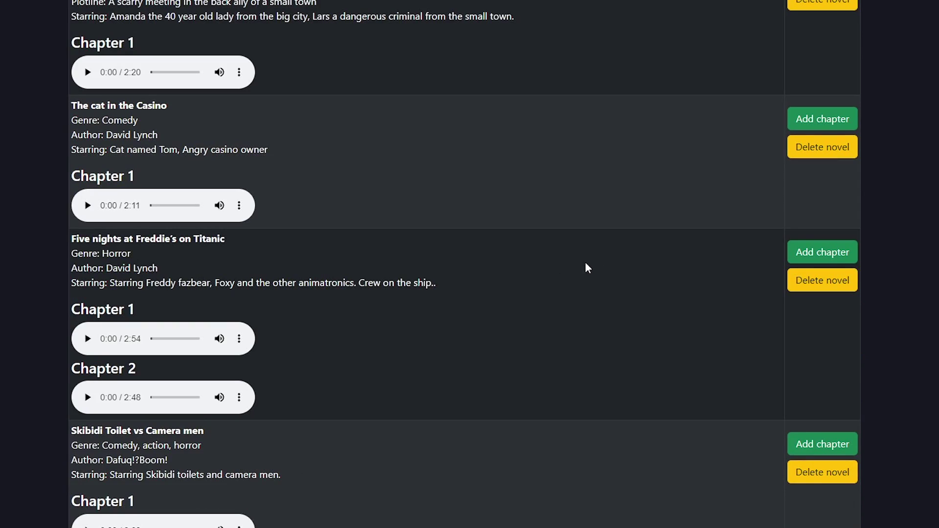
scroll(573, 274, "up", 7)
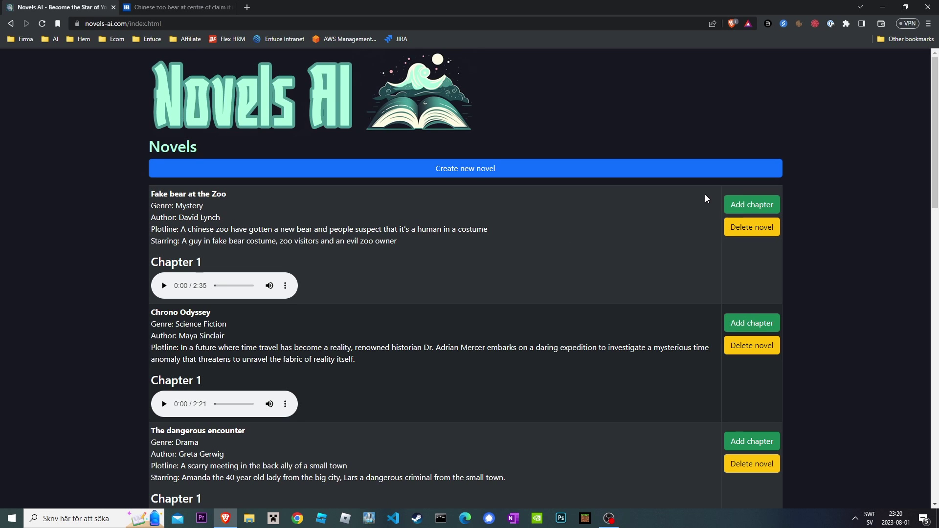
Play the 2:35 Chapter 1 recording of Fake bear at the Zoo
left_click(163, 286)
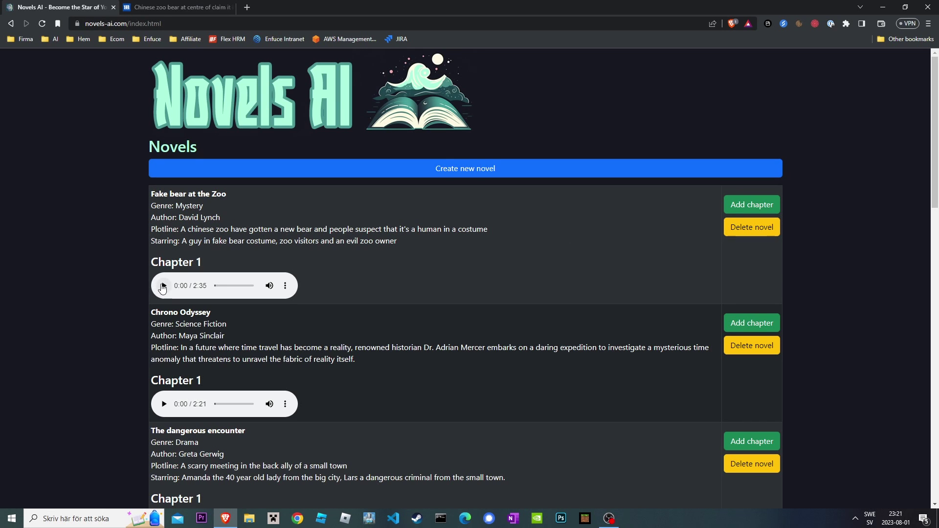